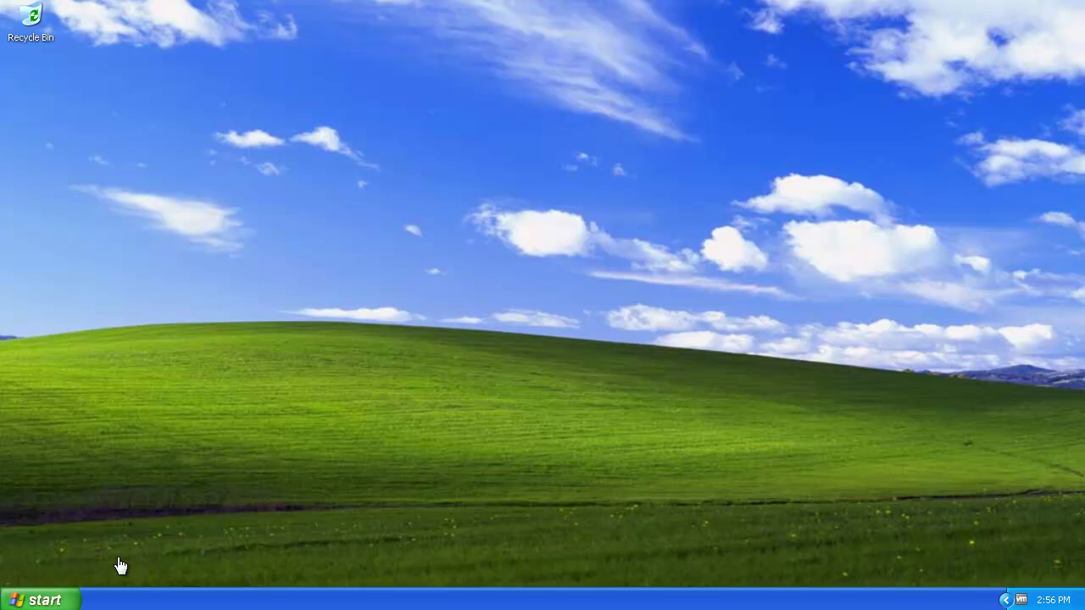
Step: In Internet Explorer, sign in to the VMware download center with the account e-mail and password
{"action": "left_click", "coordinate": [73, 596]}
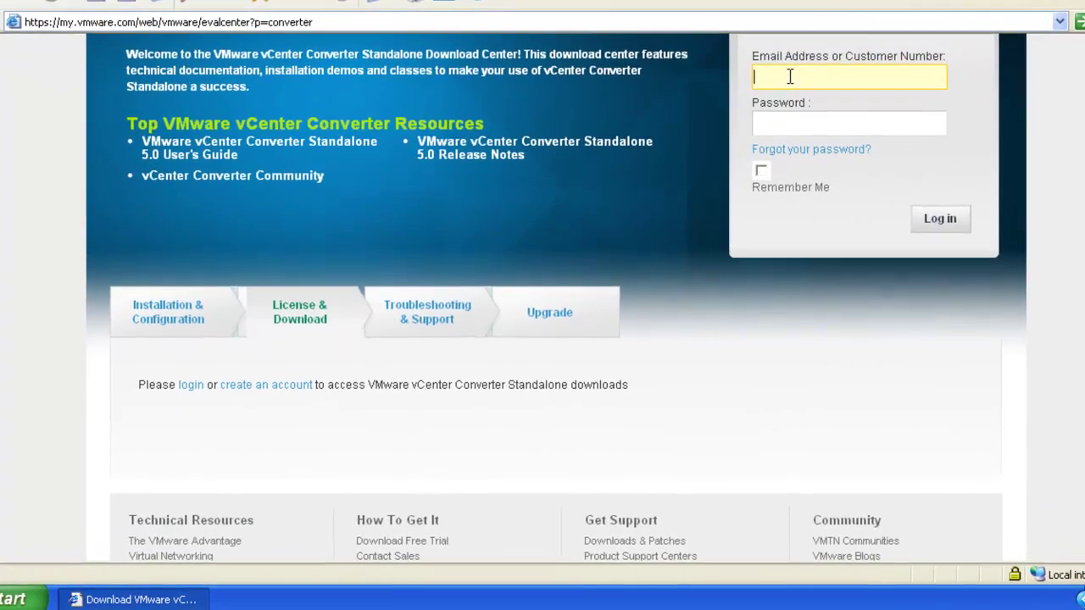
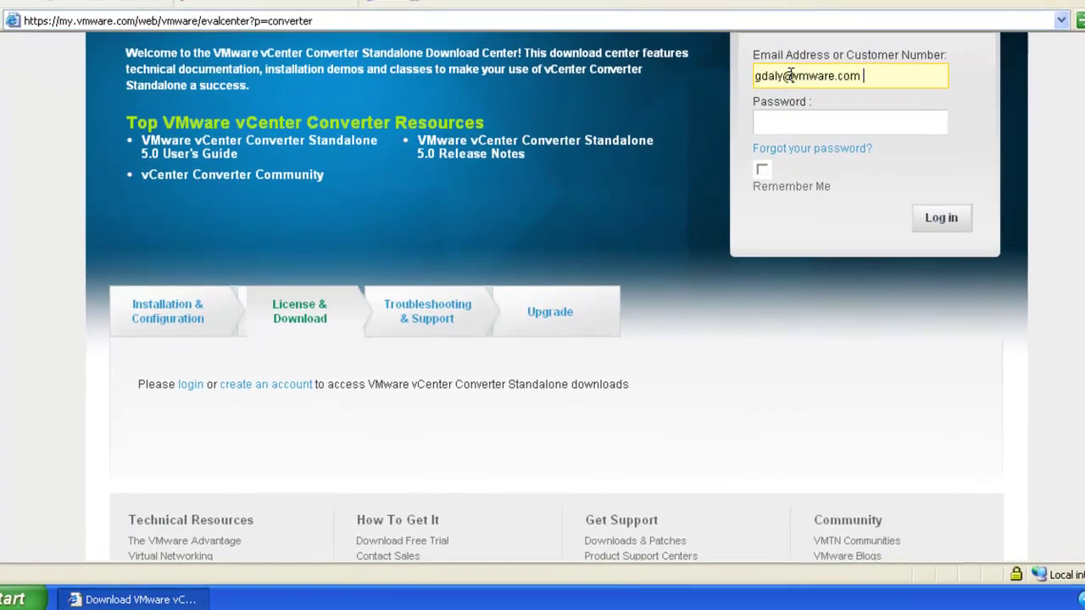
{"action": "left_click", "coordinate": [755, 178]}
{"action": "key", "text": "ctrl+v"}
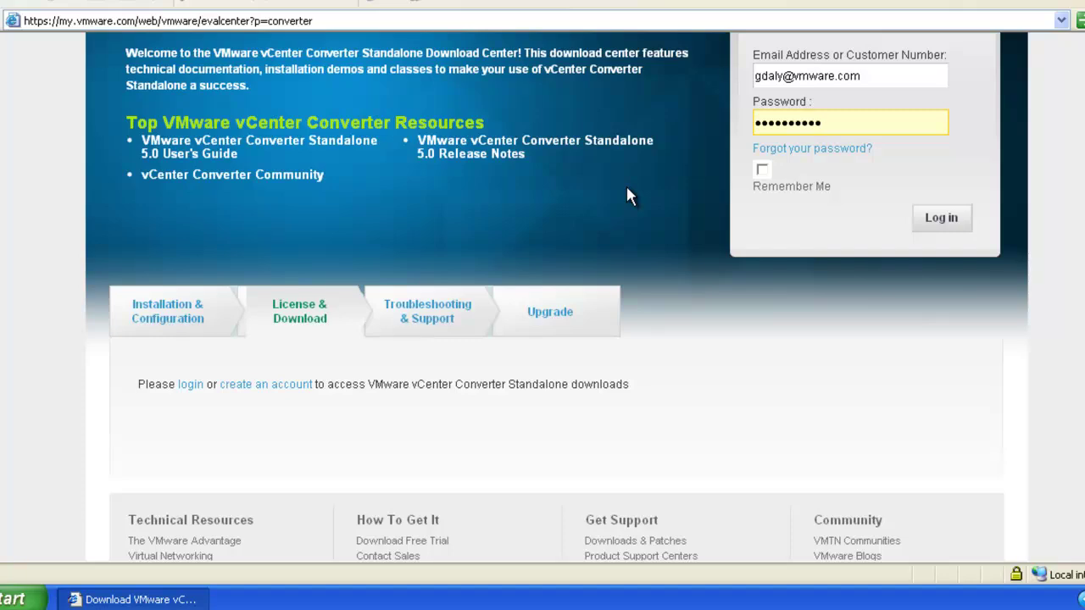
{"action": "left_click", "coordinate": [934, 223]}
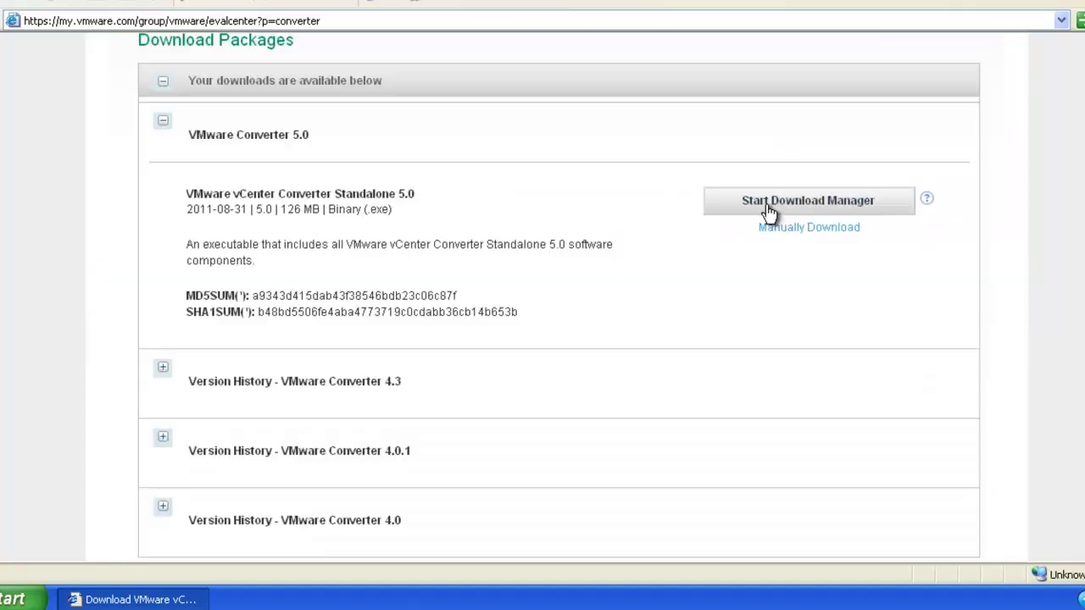
Step: Download the Converter Standalone 5.0 installer directly and run it
{"action": "left_click", "coordinate": [768, 209]}
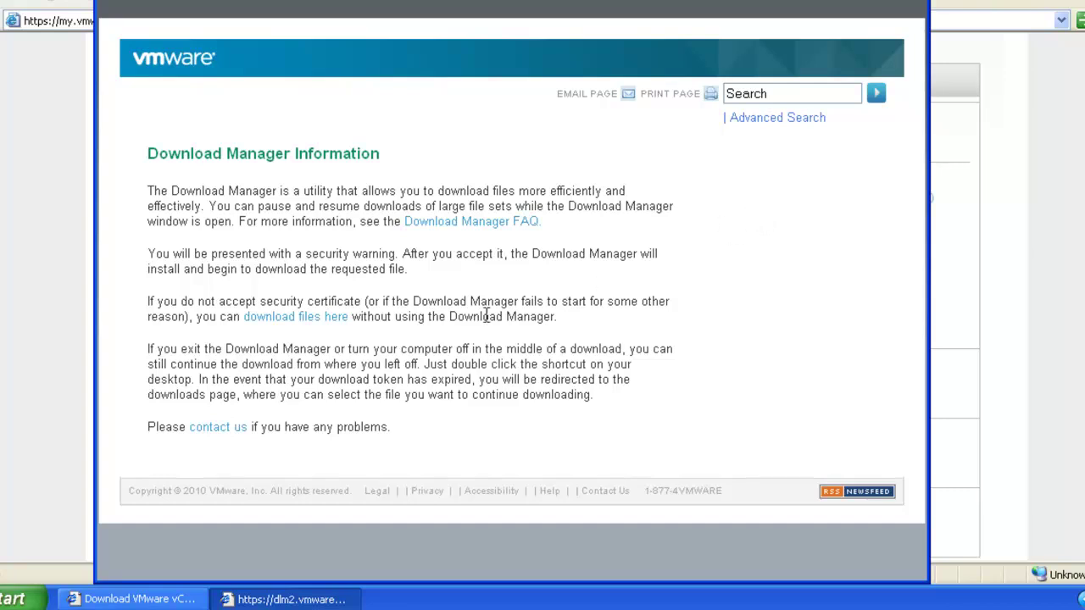
{"action": "left_click", "coordinate": [330, 320]}
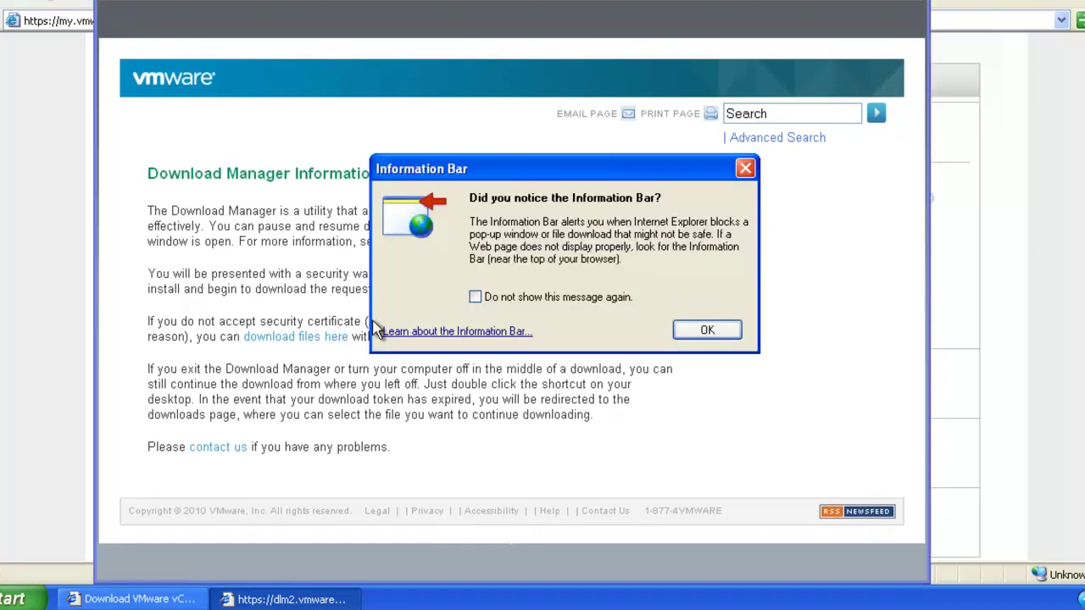
{"action": "key", "text": "Return"}
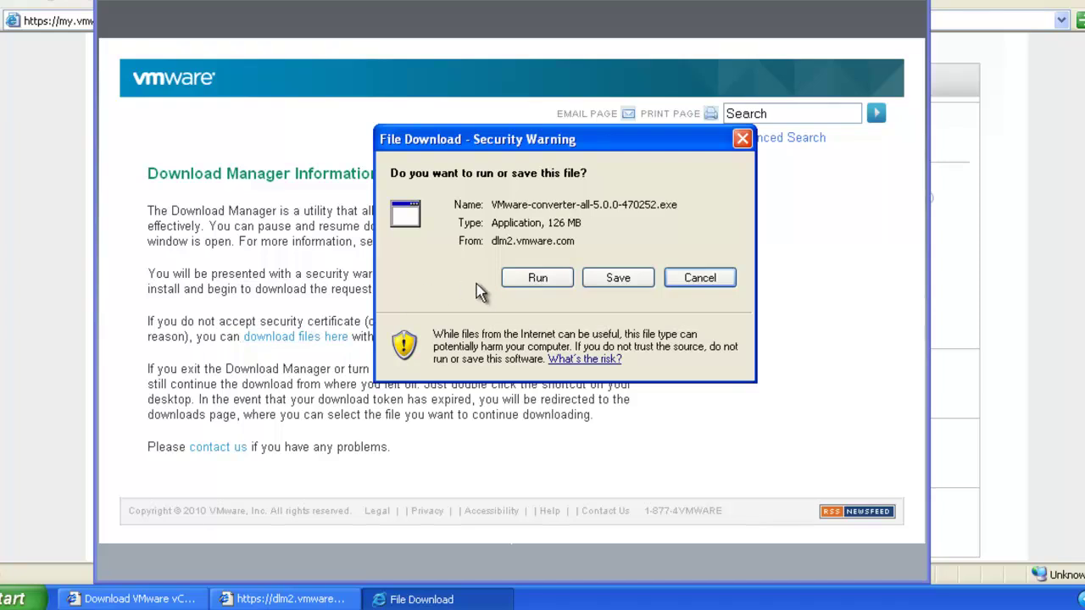
{"action": "left_click", "coordinate": [538, 279]}
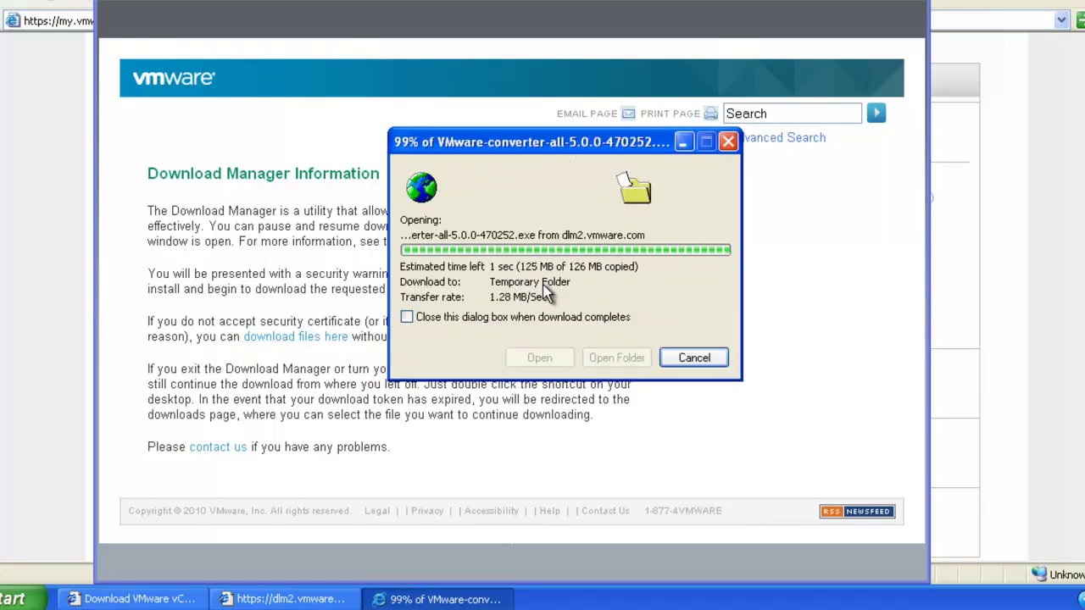
Step: Run the installer in English and accept the patent and licence agreements
{"action": "left_click", "coordinate": [635, 231]}
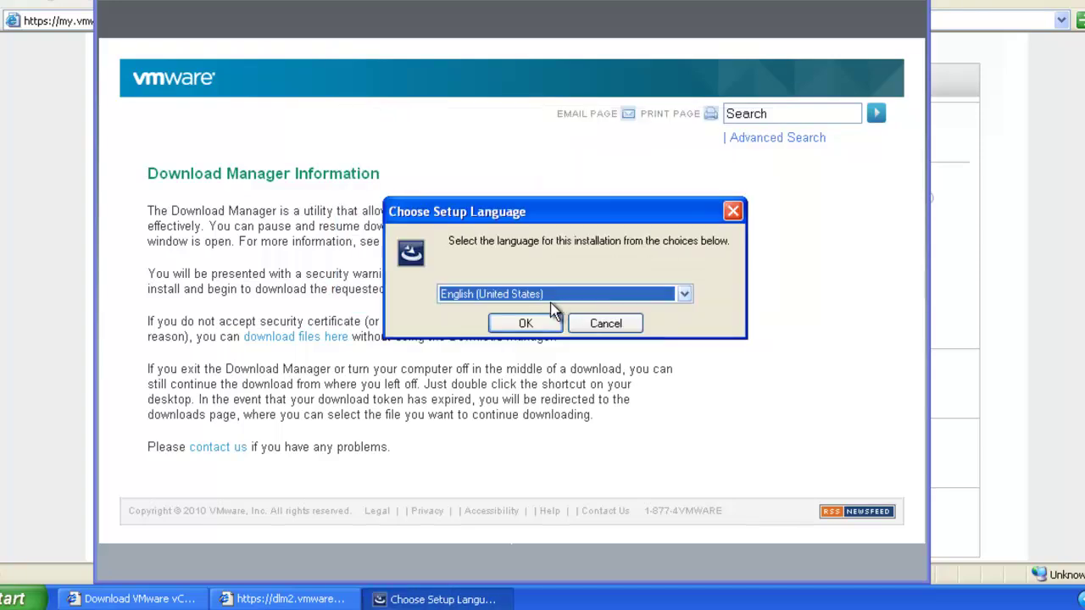
{"action": "left_click", "coordinate": [525, 323]}
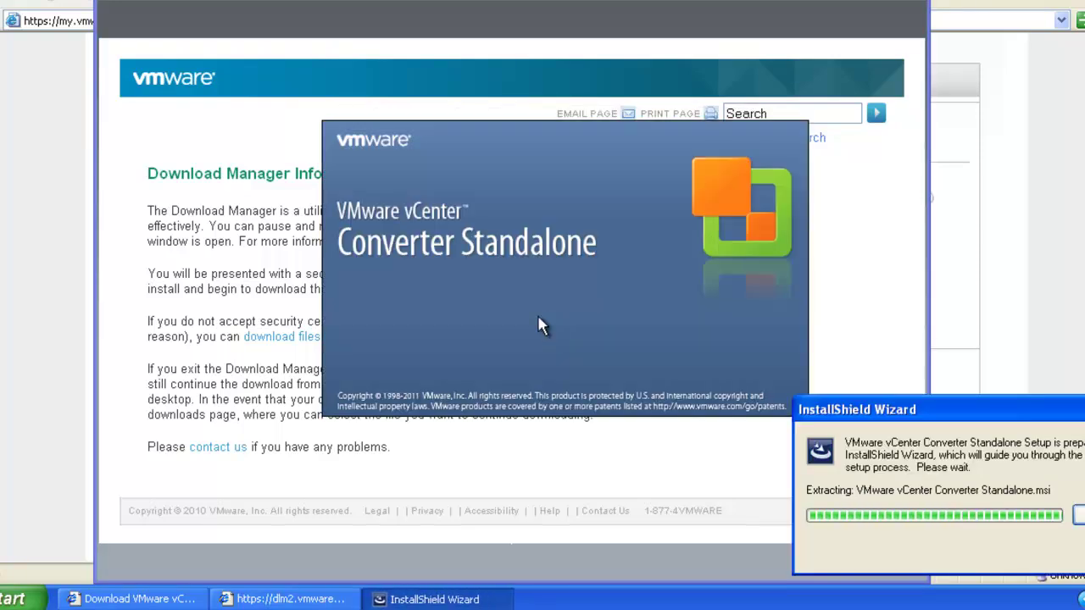
{"action": "left_click", "coordinate": [648, 417]}
{"action": "left_click", "coordinate": [659, 416]}
{"action": "left_click", "coordinate": [461, 348]}
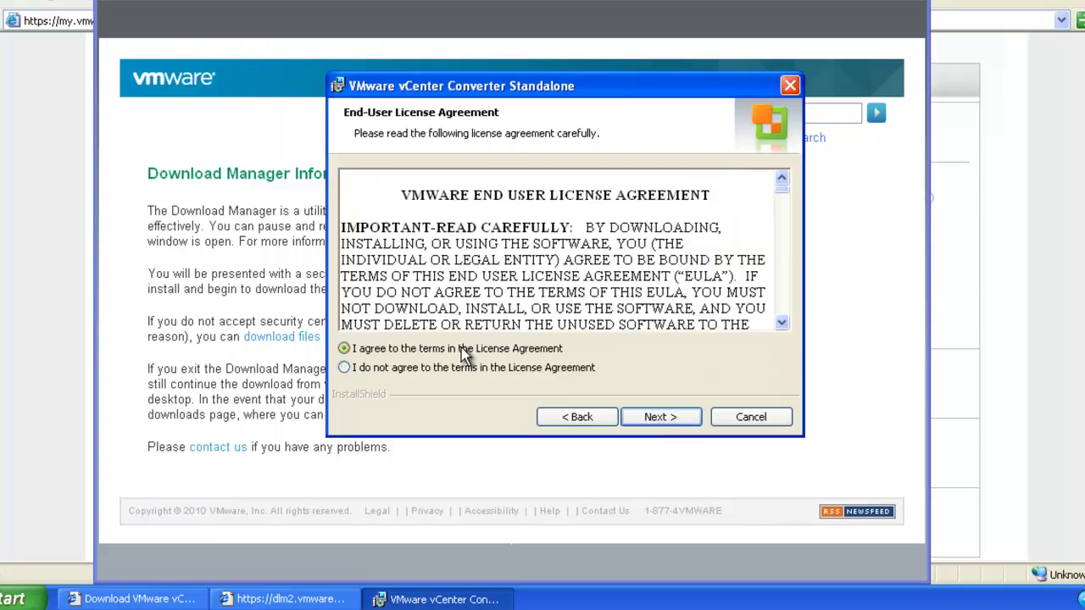
{"action": "left_click", "coordinate": [660, 417]}
Step: Install Converter locally to the default folder and finish, launching the client
{"action": "left_click", "coordinate": [660, 417]}
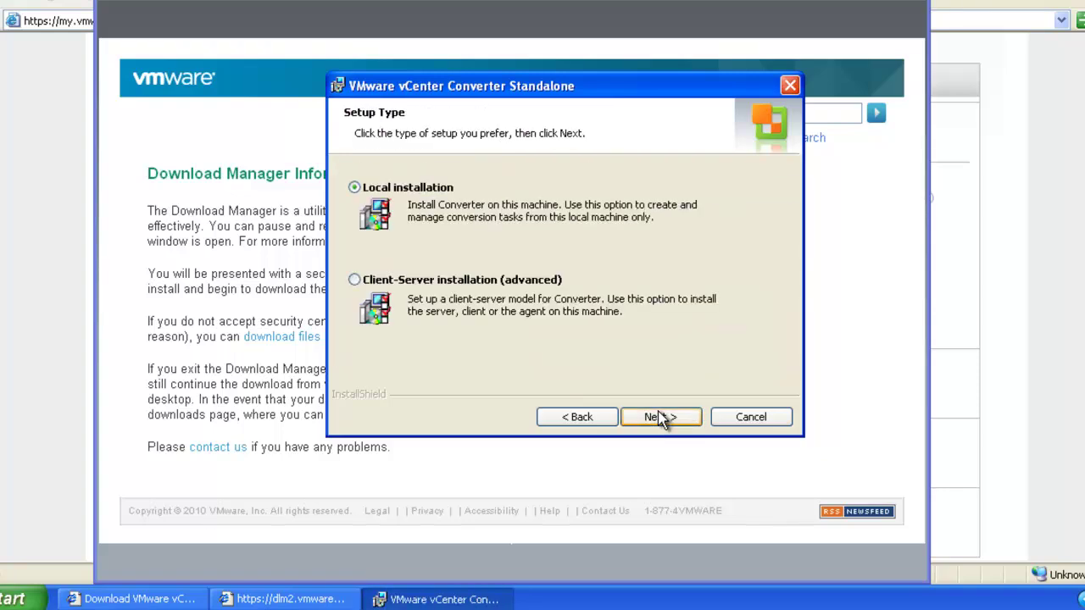
{"action": "left_click", "coordinate": [660, 417]}
{"action": "left_click", "coordinate": [661, 417]}
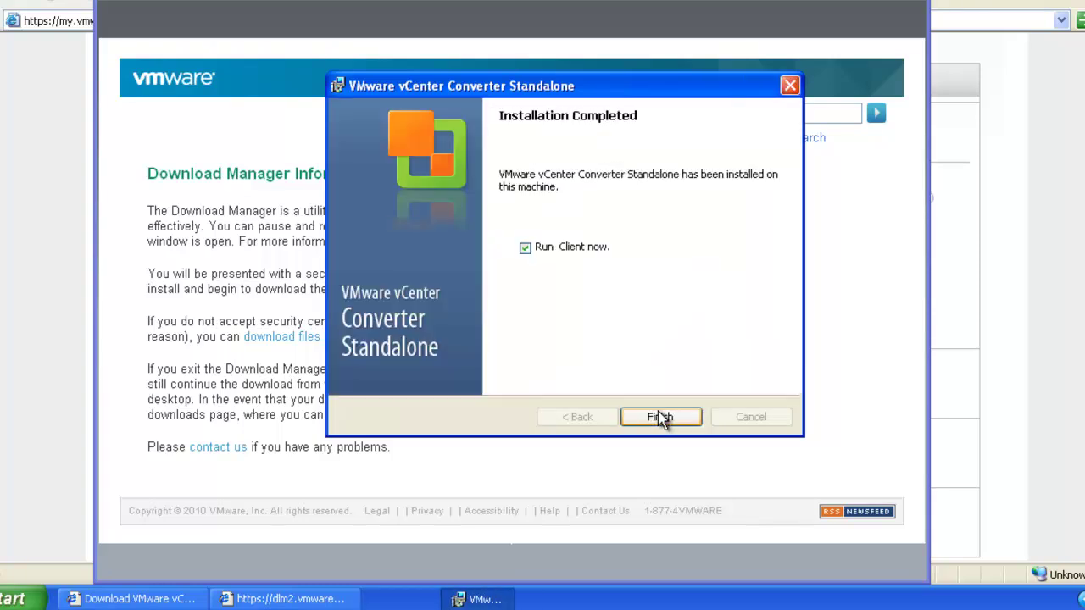
{"action": "left_click", "coordinate": [682, 421]}
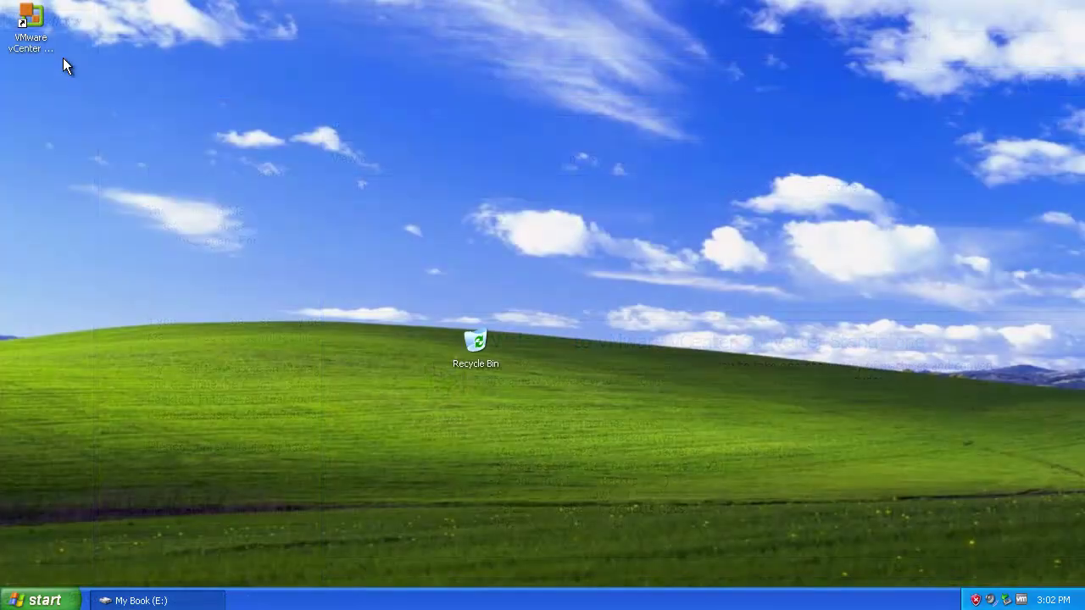
Step: Launch vCenter Converter from the desktop and start File > New > Convert machine
{"action": "double_click", "coordinate": [23, 25]}
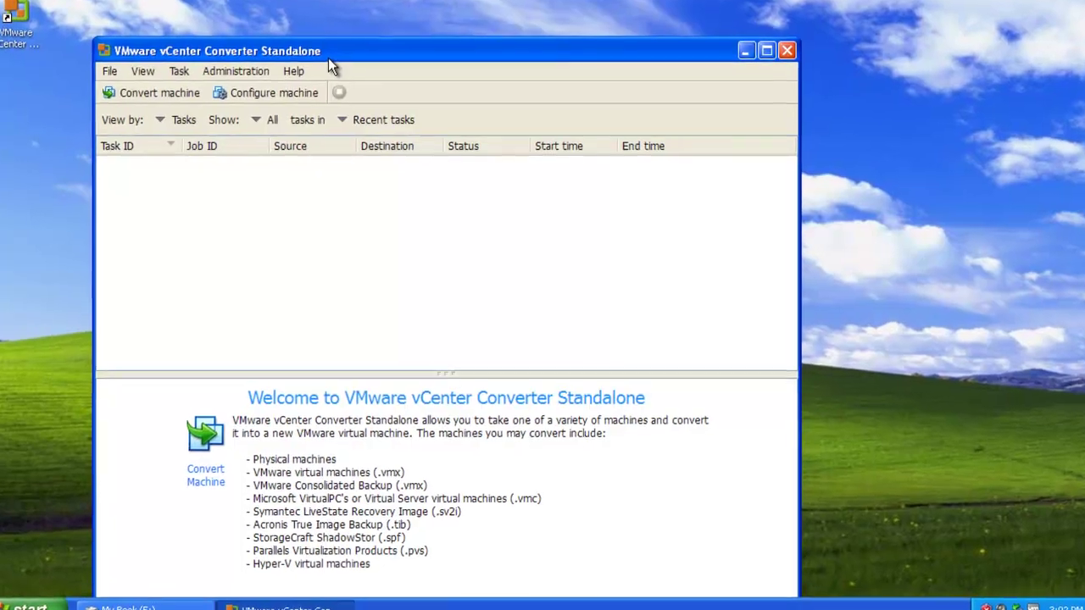
{"action": "left_click", "coordinate": [85, 66]}
{"action": "mouse_move", "coordinate": [102, 84]}
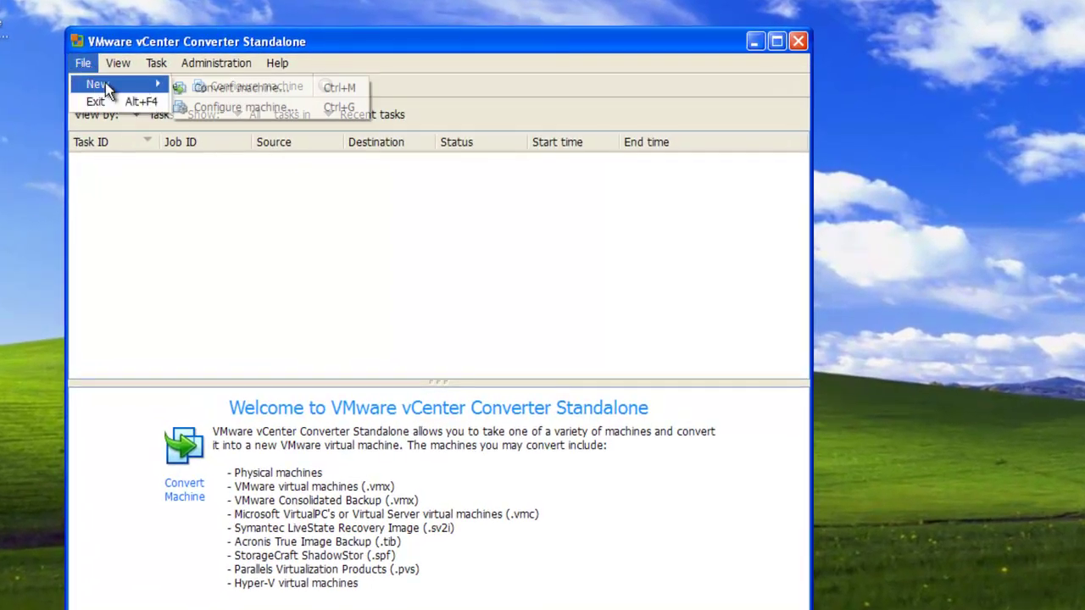
{"action": "left_click", "coordinate": [228, 87]}
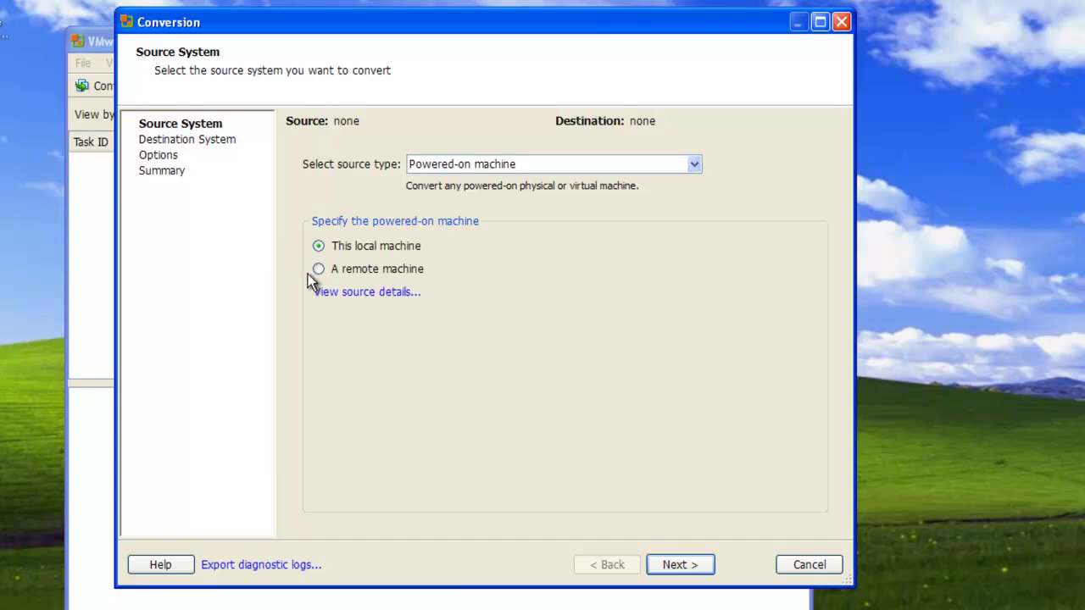
Step: Keep the local machine as source and set the destination to a VMware Workstation 8.0.x virtual machine
{"action": "left_click", "coordinate": [653, 564]}
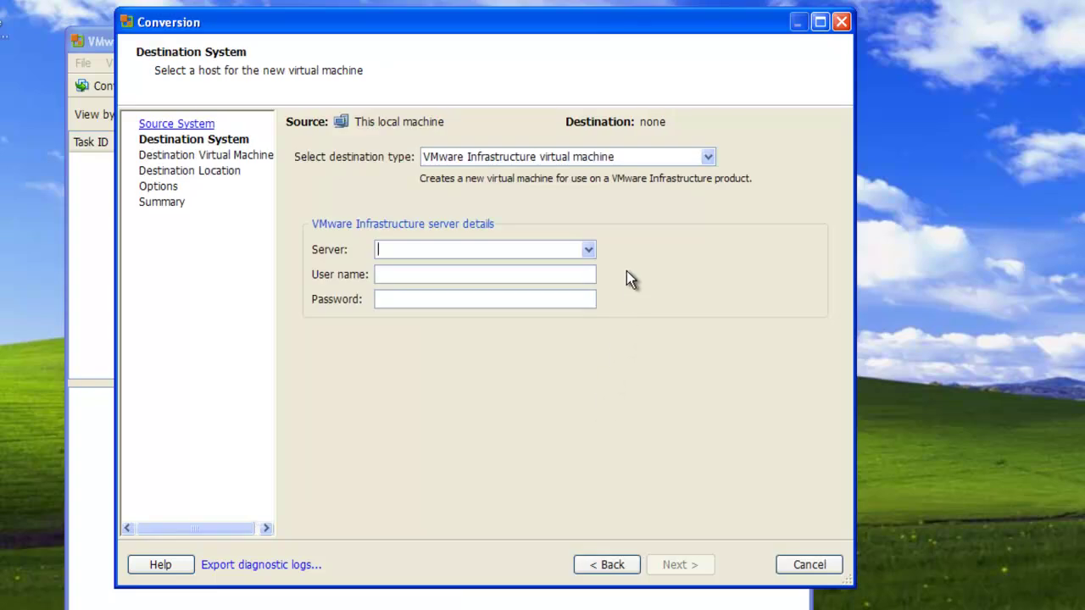
{"action": "left_click", "coordinate": [682, 158]}
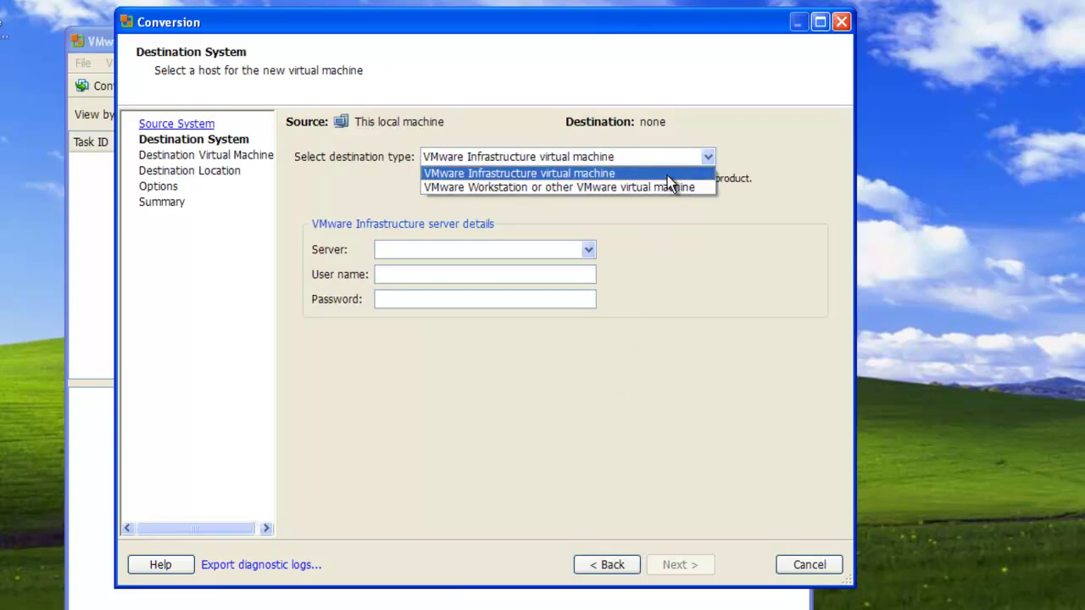
{"action": "left_click", "coordinate": [662, 186]}
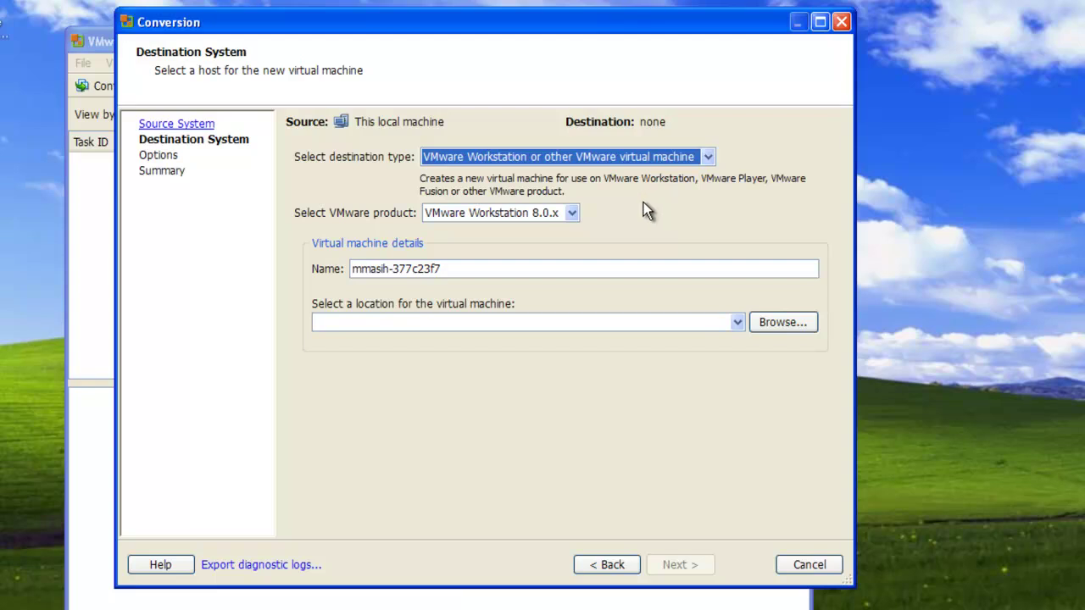
{"action": "left_click", "coordinate": [571, 217]}
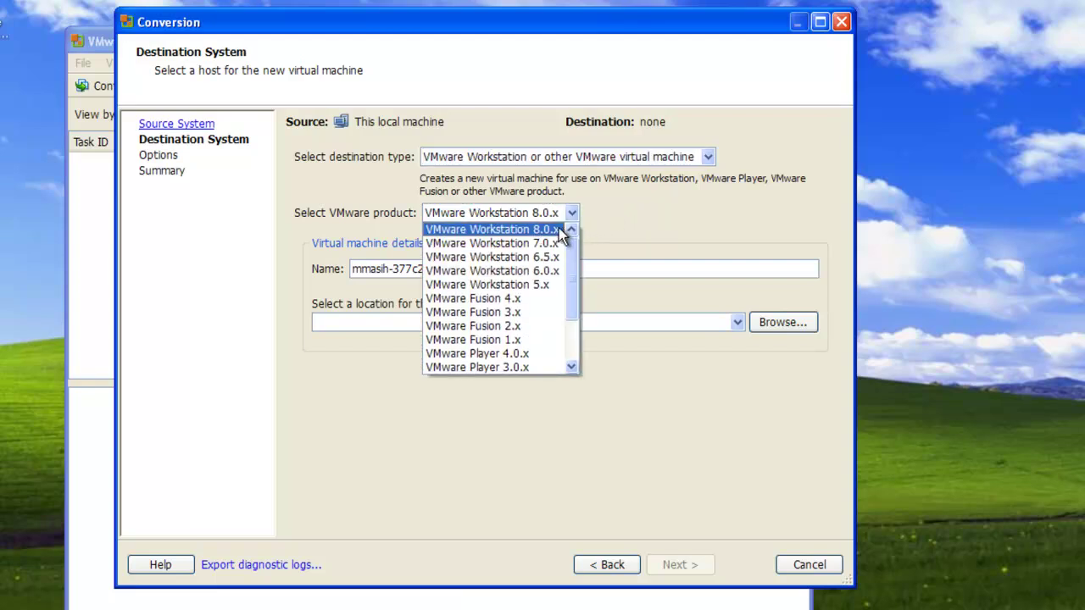
{"action": "left_click", "coordinate": [559, 228]}
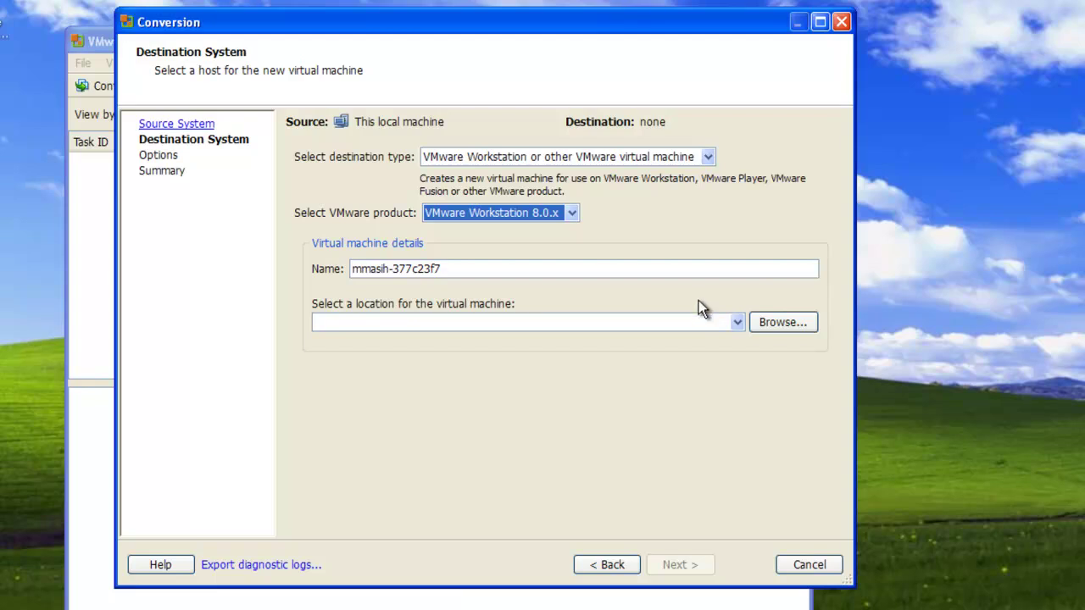
Step: Store the virtual machine in E:\VirtualMachines and continue to the options
{"action": "left_click", "coordinate": [776, 324]}
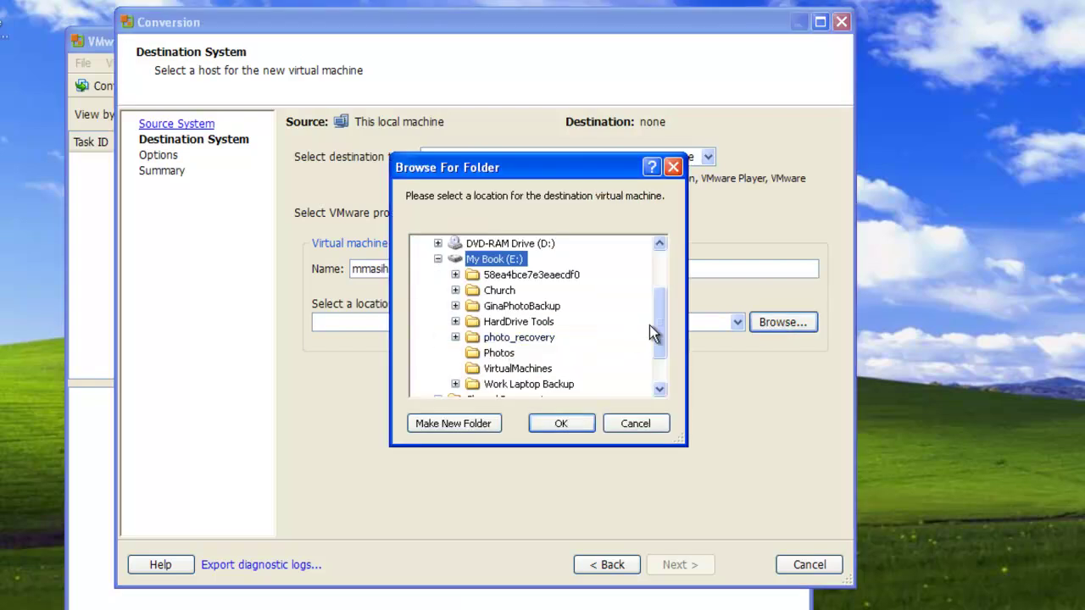
{"action": "left_click_drag", "start_coordinate": [656, 326], "coordinate": [655, 349]}
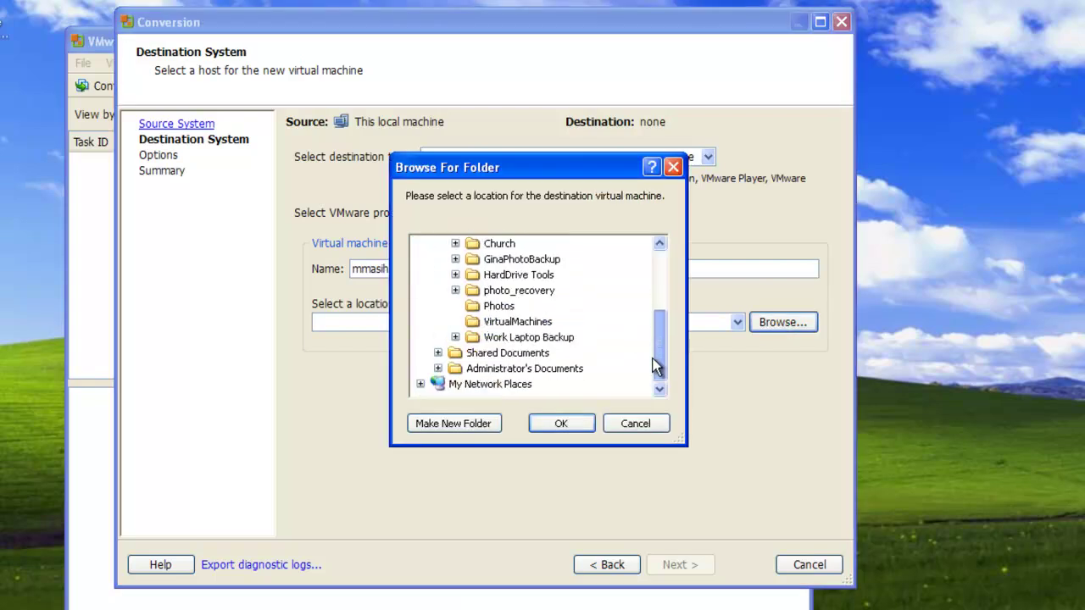
{"action": "left_click", "coordinate": [507, 323]}
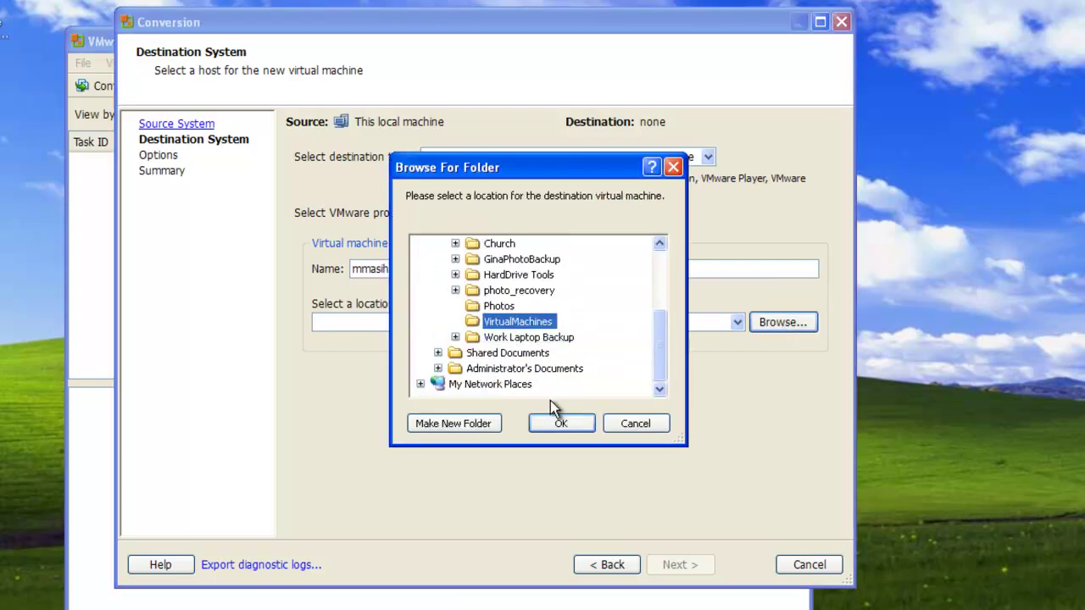
{"action": "left_click", "coordinate": [558, 422]}
{"action": "left_click", "coordinate": [671, 564]}
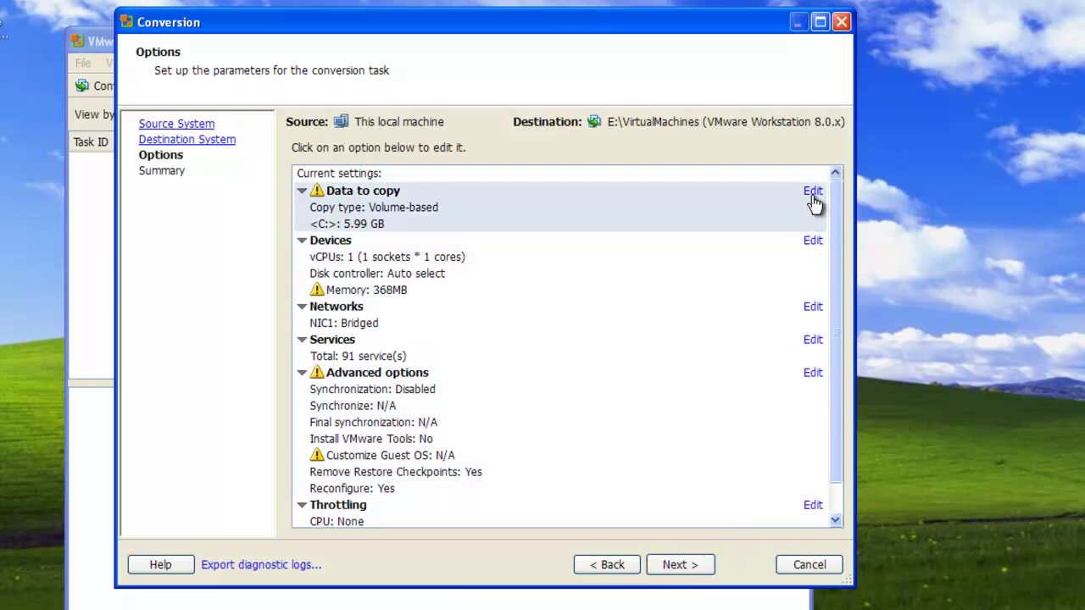
Step: Review the Data to copy settings, then finish the summary to submit the conversion
{"action": "left_click", "coordinate": [813, 192]}
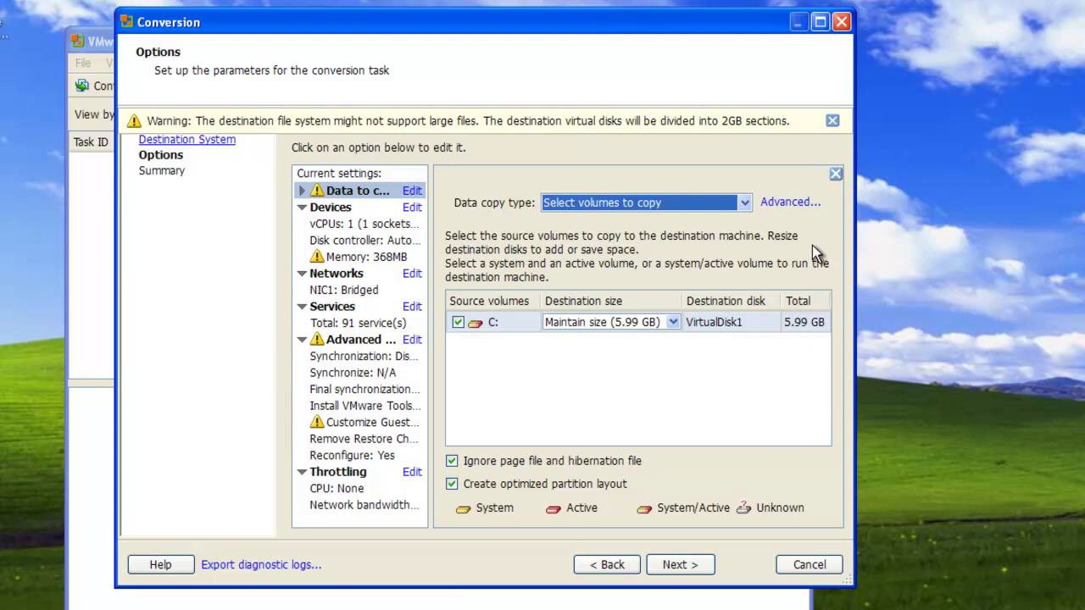
{"action": "left_click", "coordinate": [836, 173]}
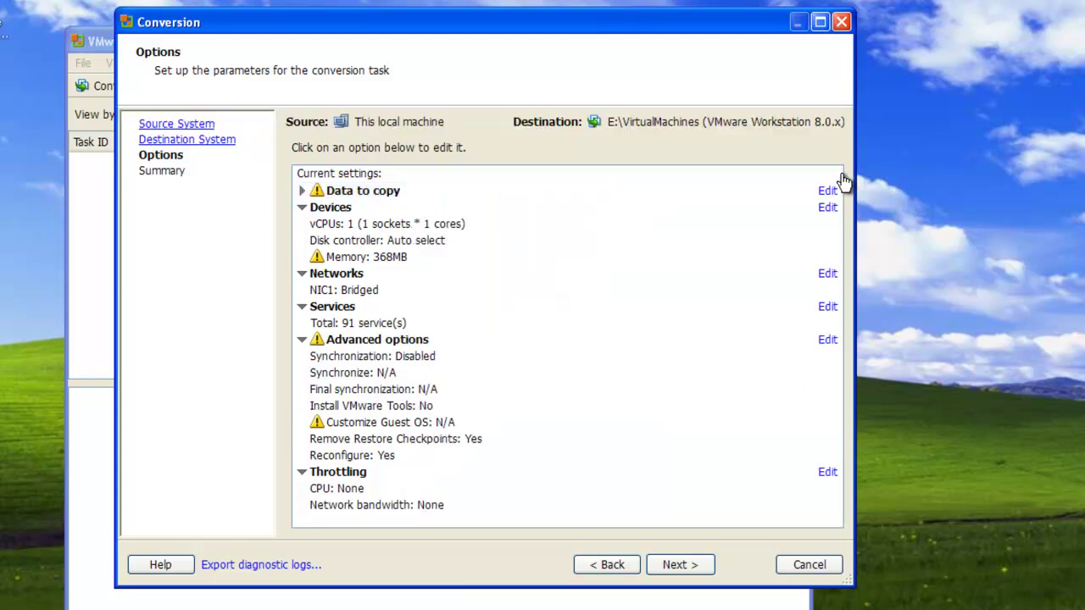
{"action": "left_click", "coordinate": [679, 567]}
{"action": "left_click", "coordinate": [680, 566]}
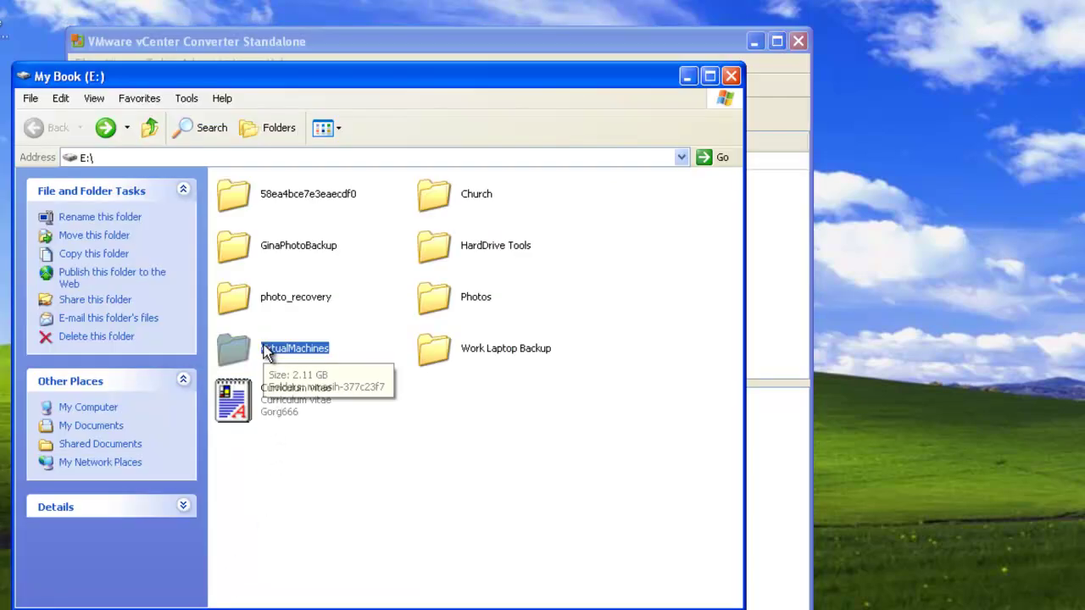
Step: Check the new VM's .vmx and .vmdk files in E:\VirtualMachines, then minimise Explorer
{"action": "double_click", "coordinate": [266, 350]}
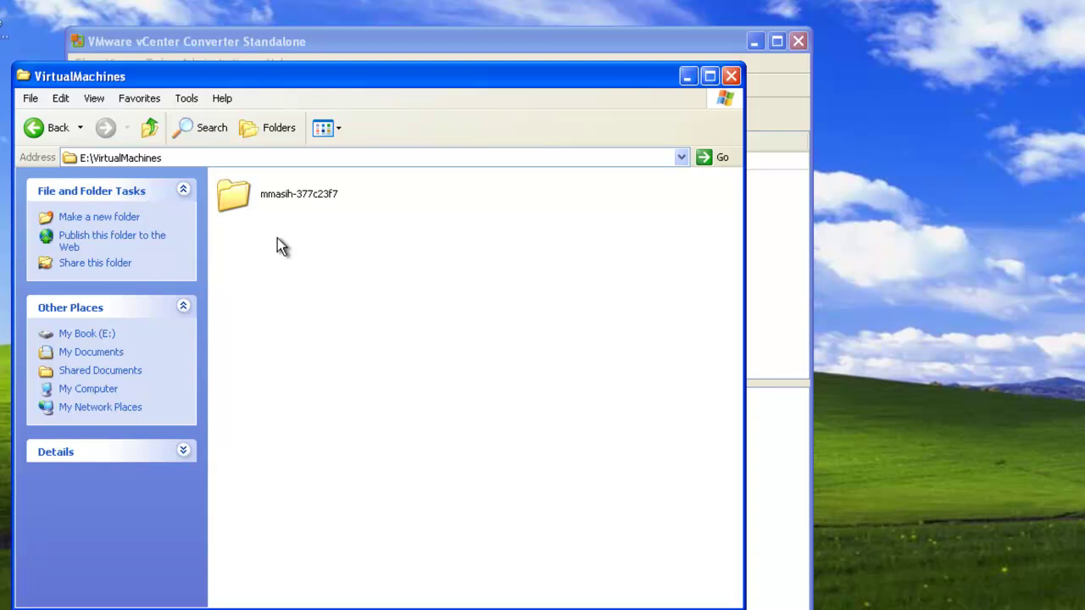
{"action": "left_click", "coordinate": [286, 196]}
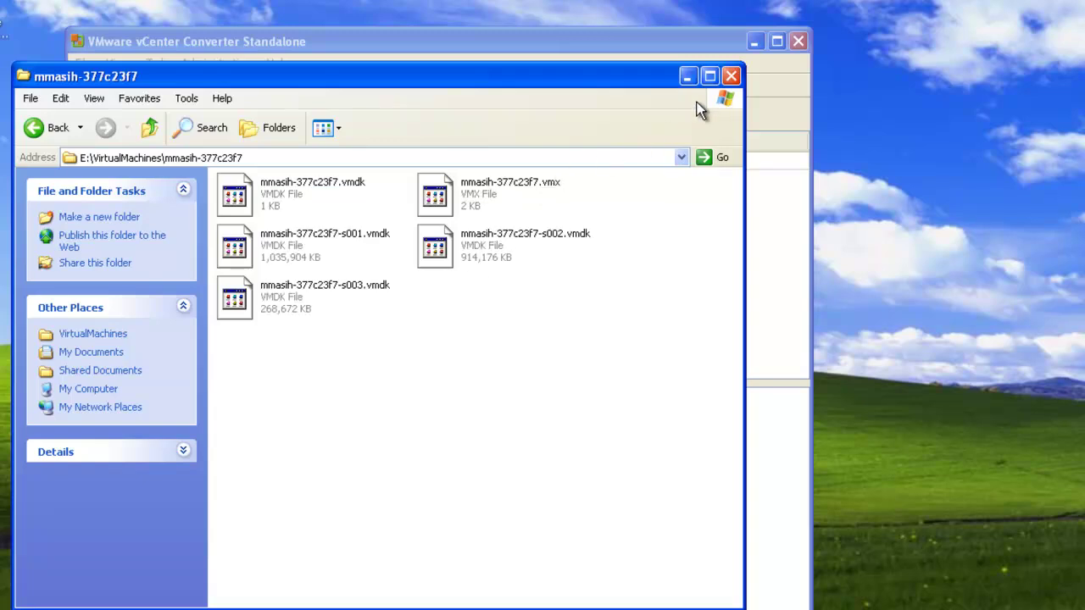
{"action": "left_click", "coordinate": [38, 127]}
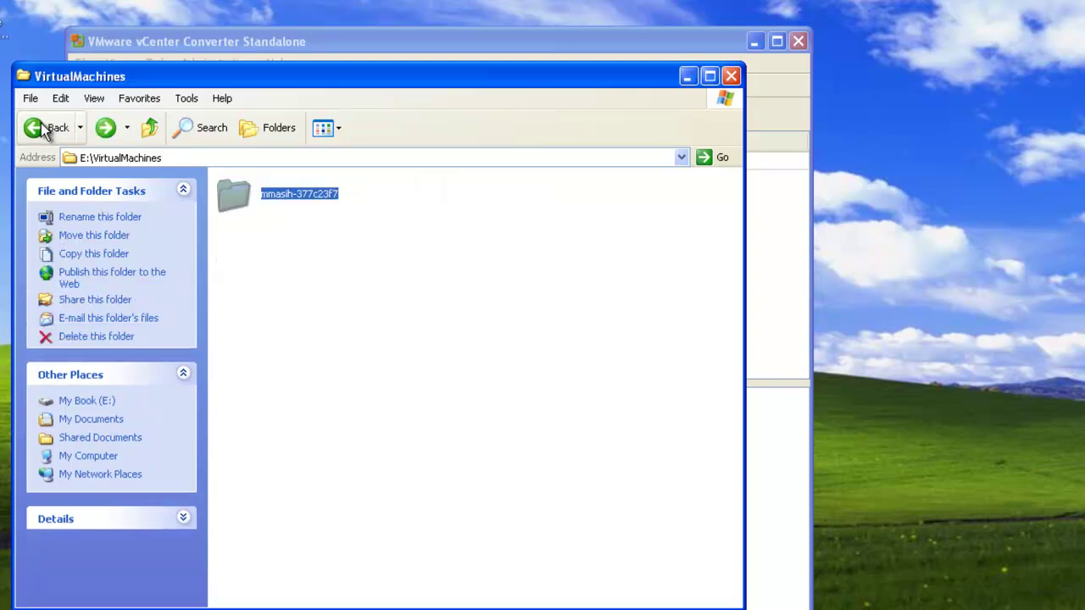
{"action": "left_click", "coordinate": [41, 128]}
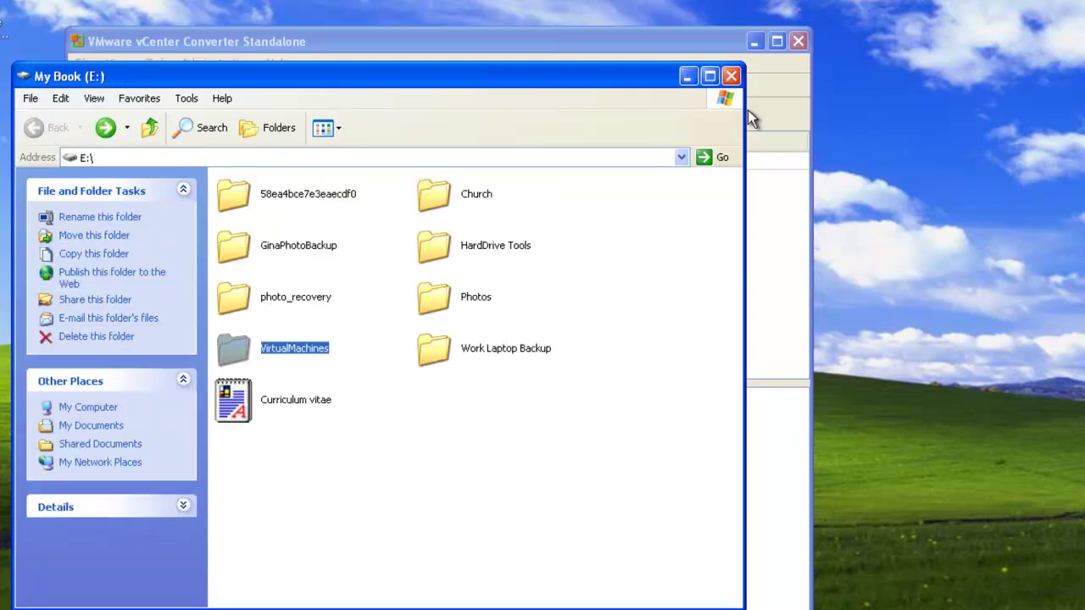
{"action": "left_click", "coordinate": [684, 81]}
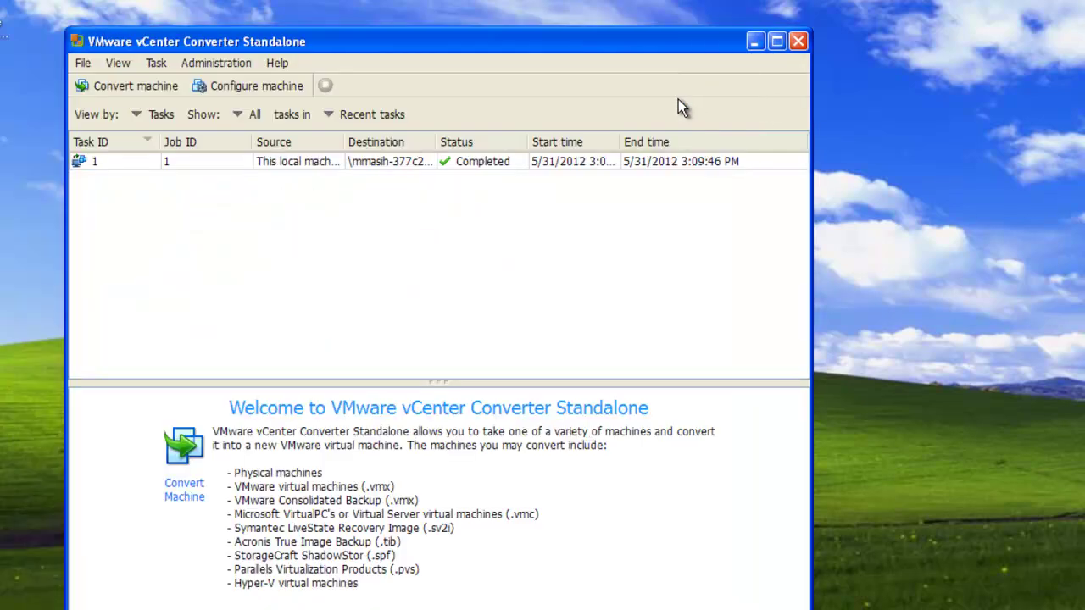